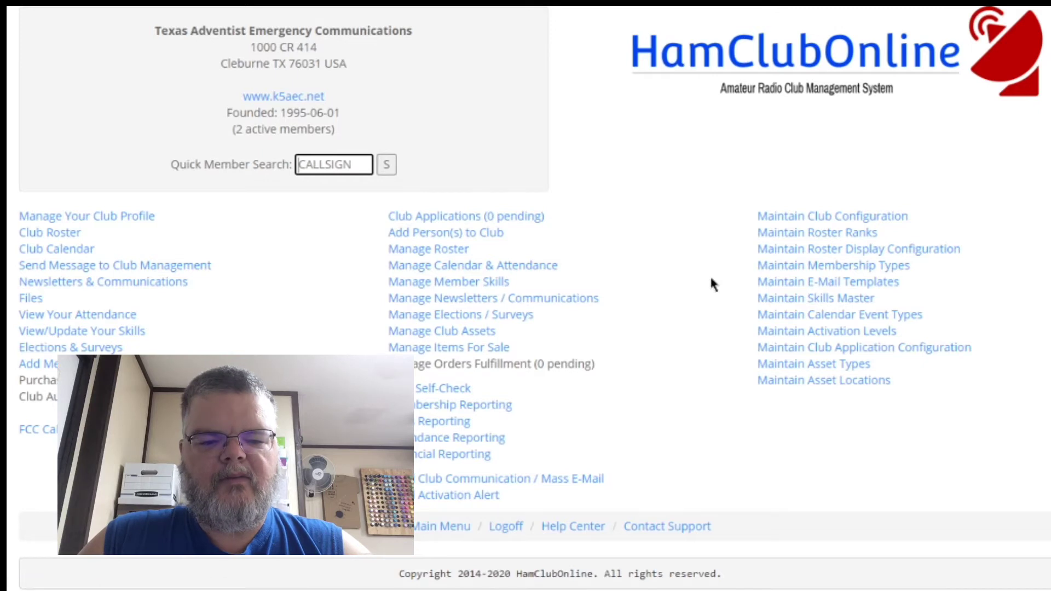
# Start a new skill named EC-200 in the club's Skills Master.
pyautogui.click(814, 304)
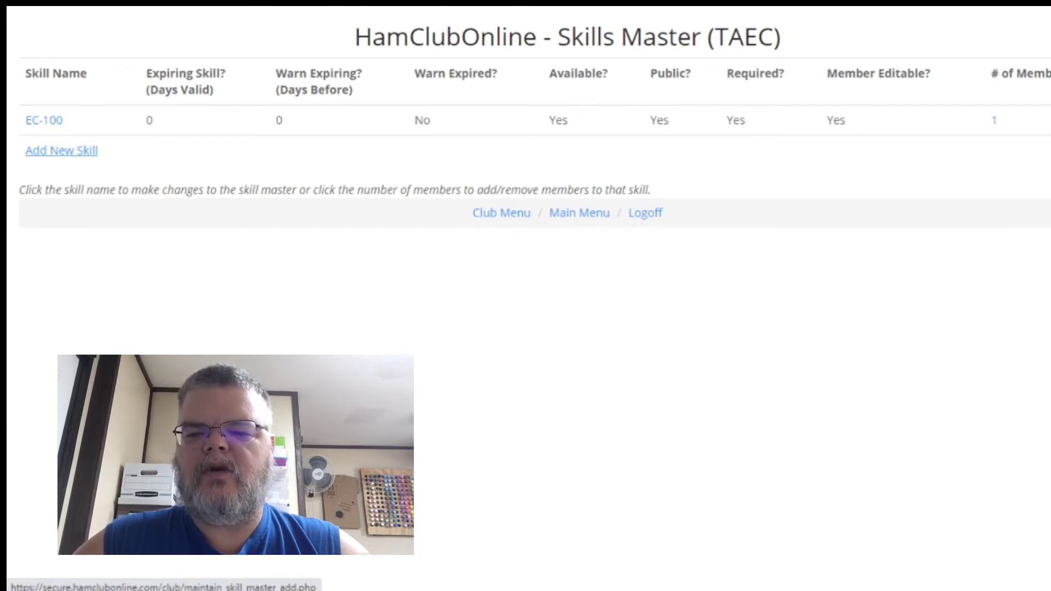
pyautogui.click(63, 153)
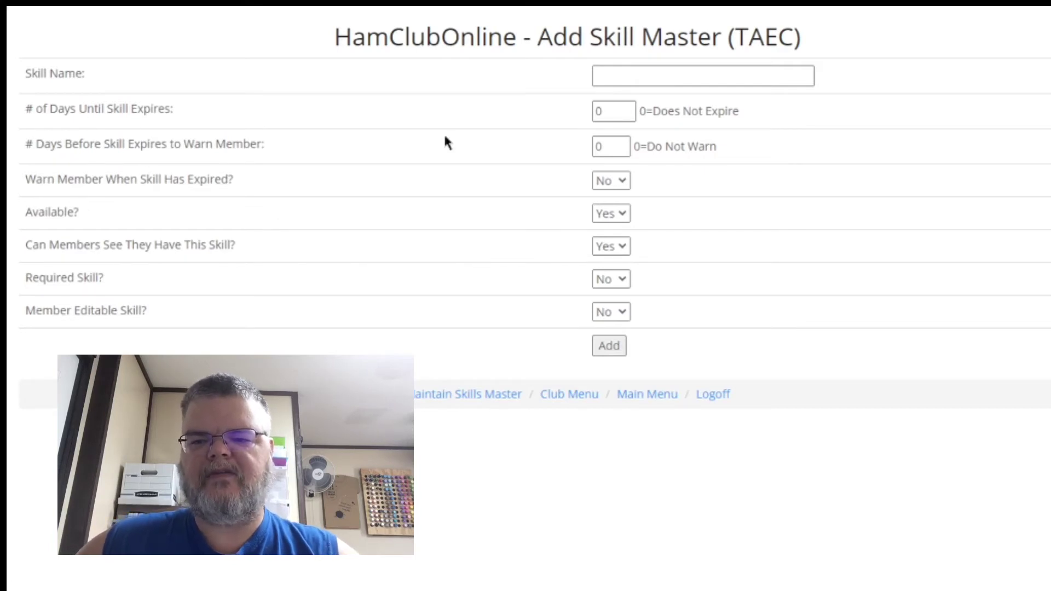
pyautogui.click(626, 77)
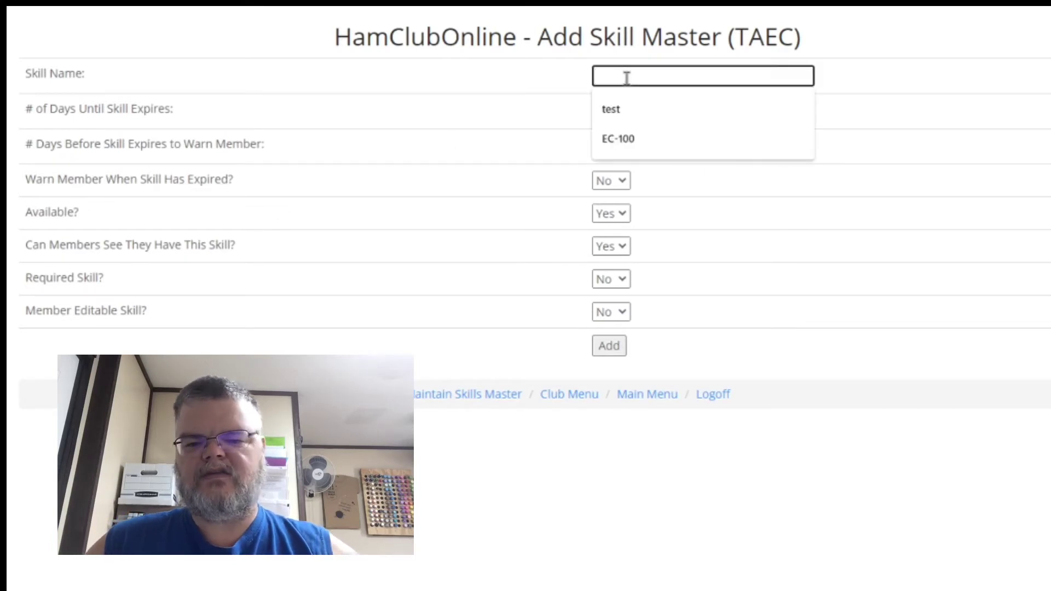
pyautogui.write('EC-')
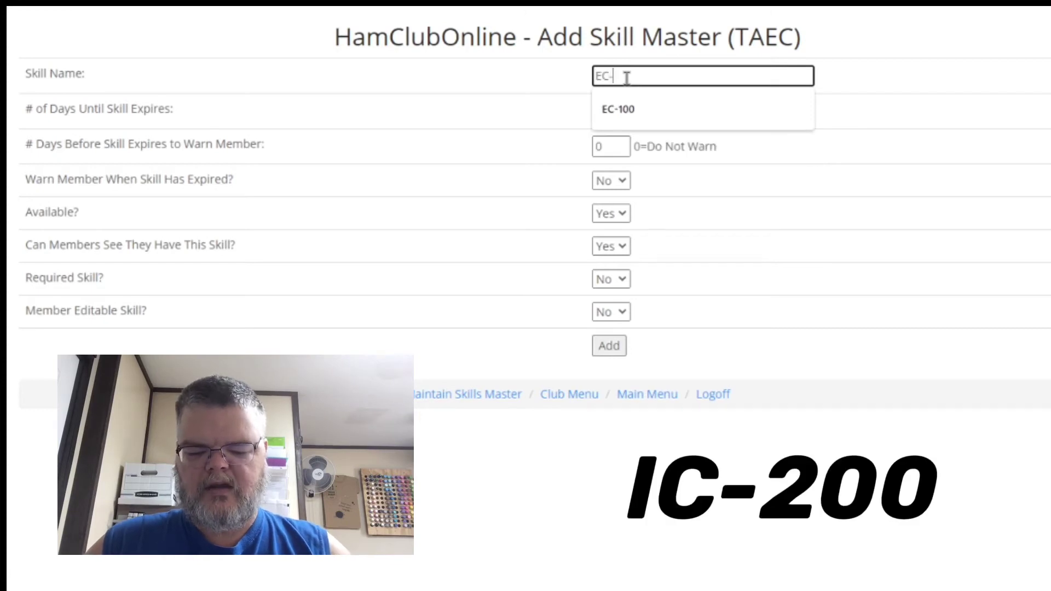
pyautogui.write('200')
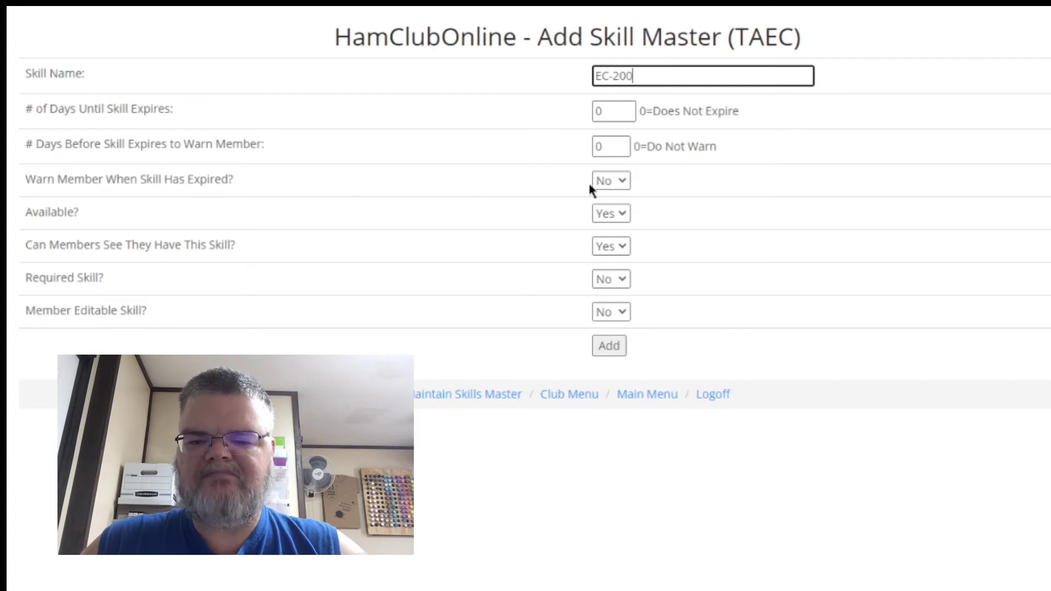
# Set the EC-200 skill as available and required, and add it to the Skills Master.
pyautogui.click(629, 213)
pyautogui.click(620, 244)
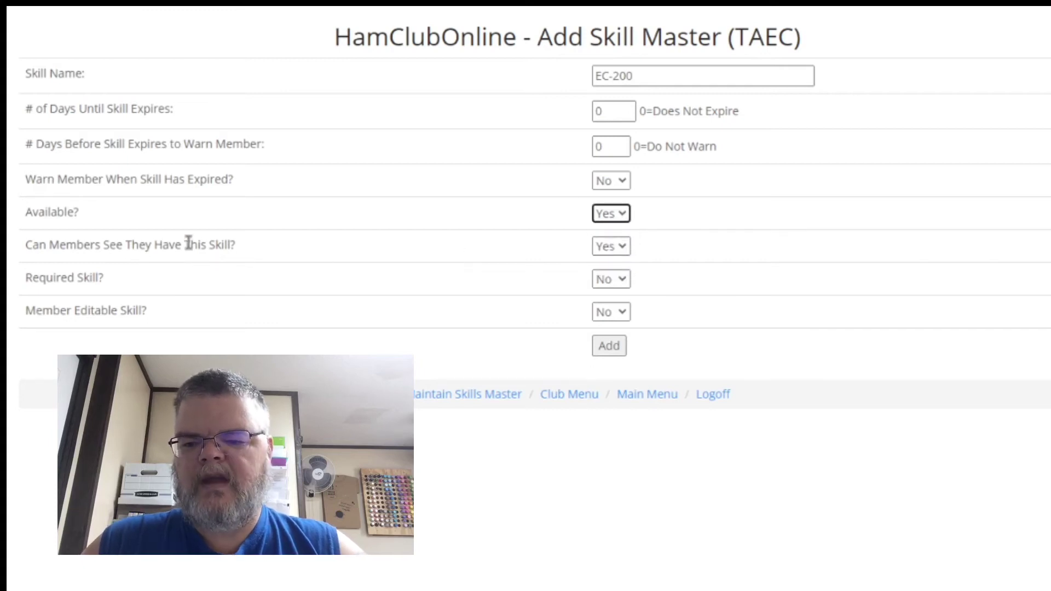
pyautogui.click(617, 278)
pyautogui.click(613, 299)
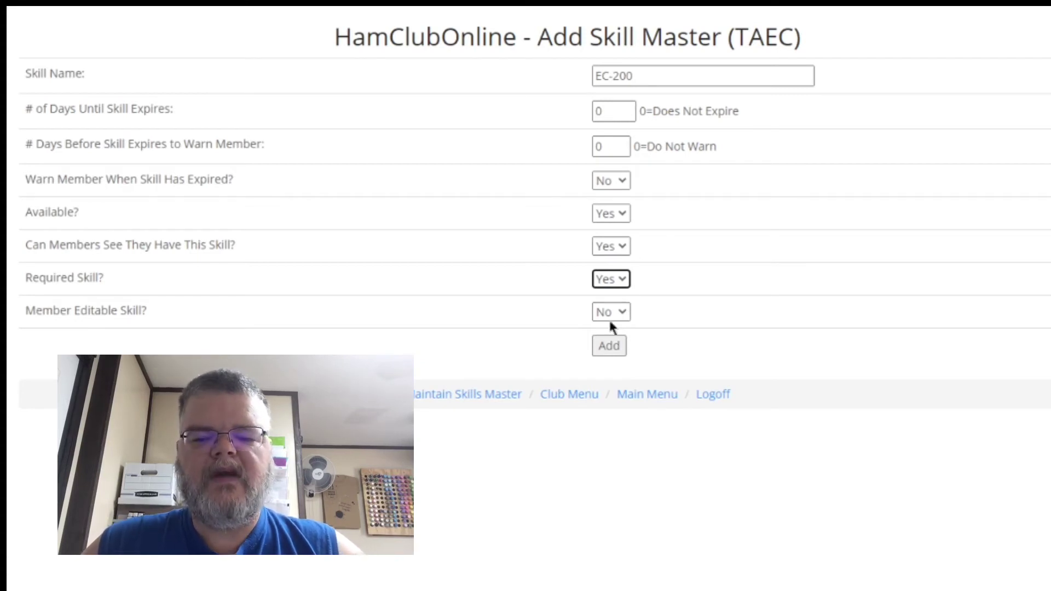
pyautogui.click(615, 348)
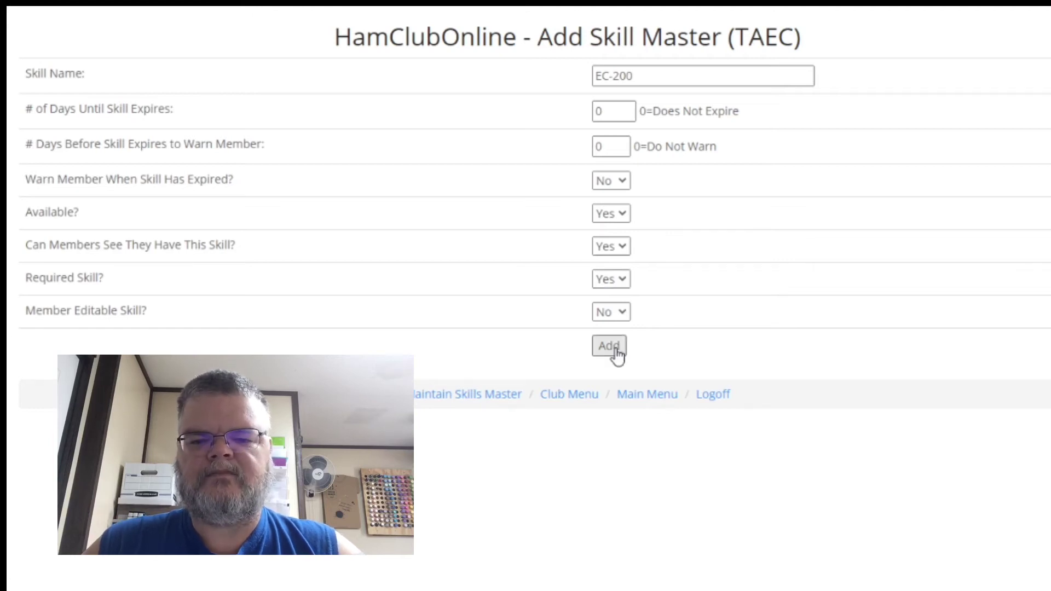
pyautogui.click(610, 346)
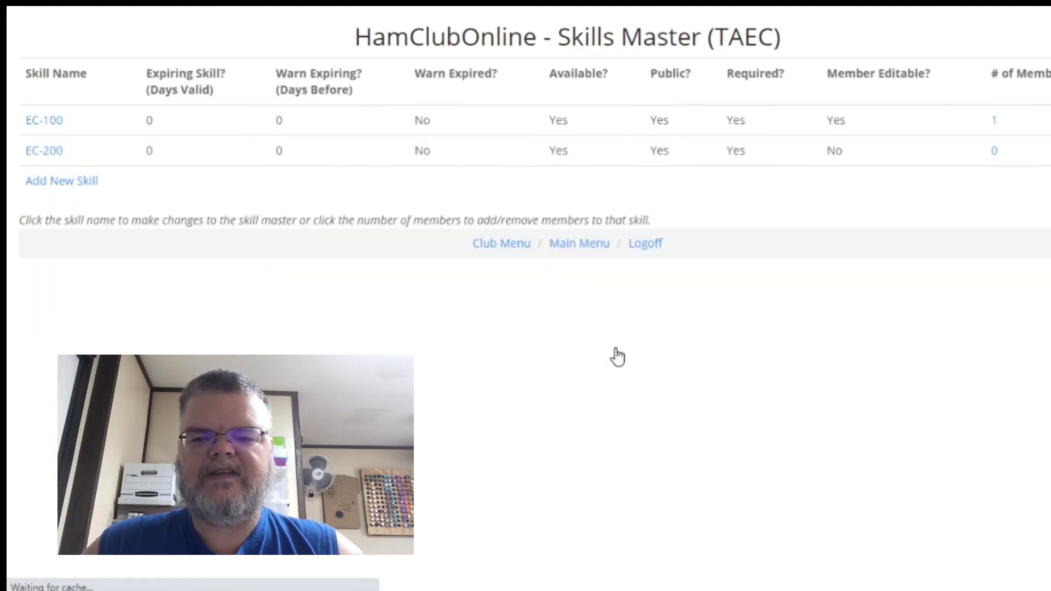
# Add a new skill named EC-700 to the Skills Master, marked as required.
pyautogui.click(63, 181)
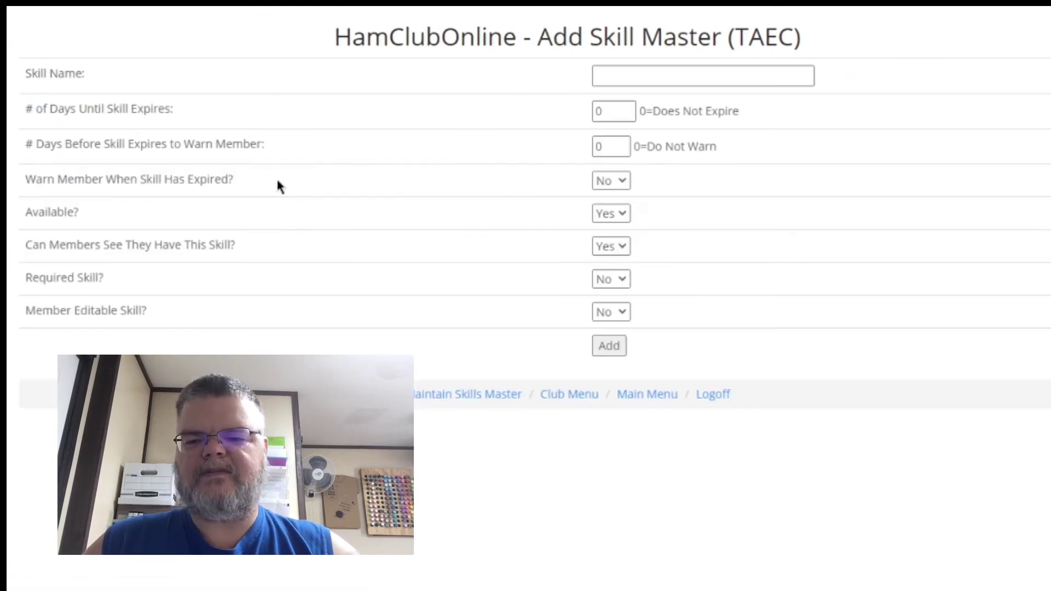
pyautogui.click(604, 81)
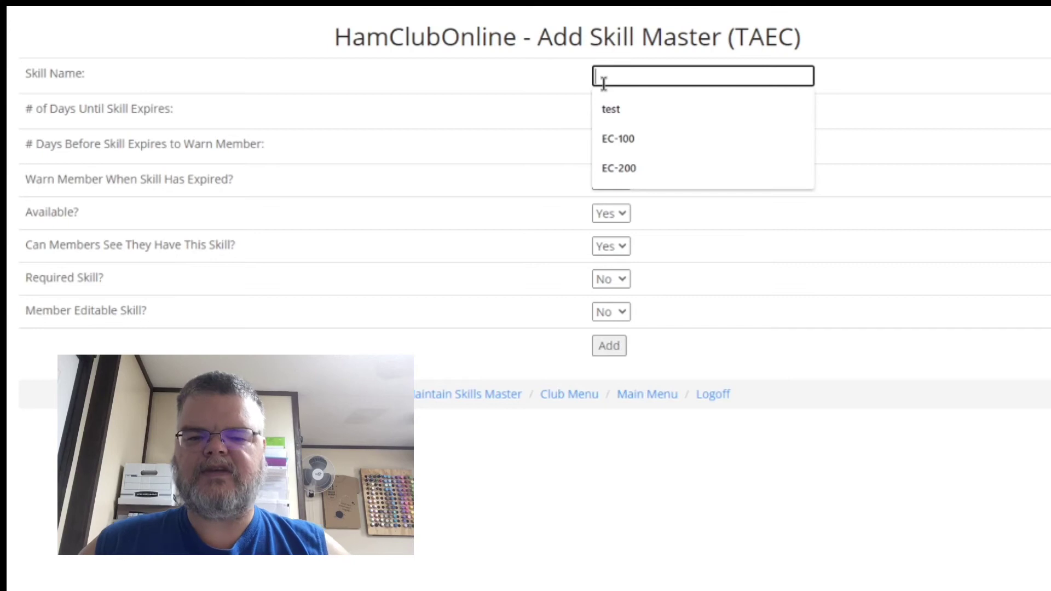
pyautogui.write('EC-700')
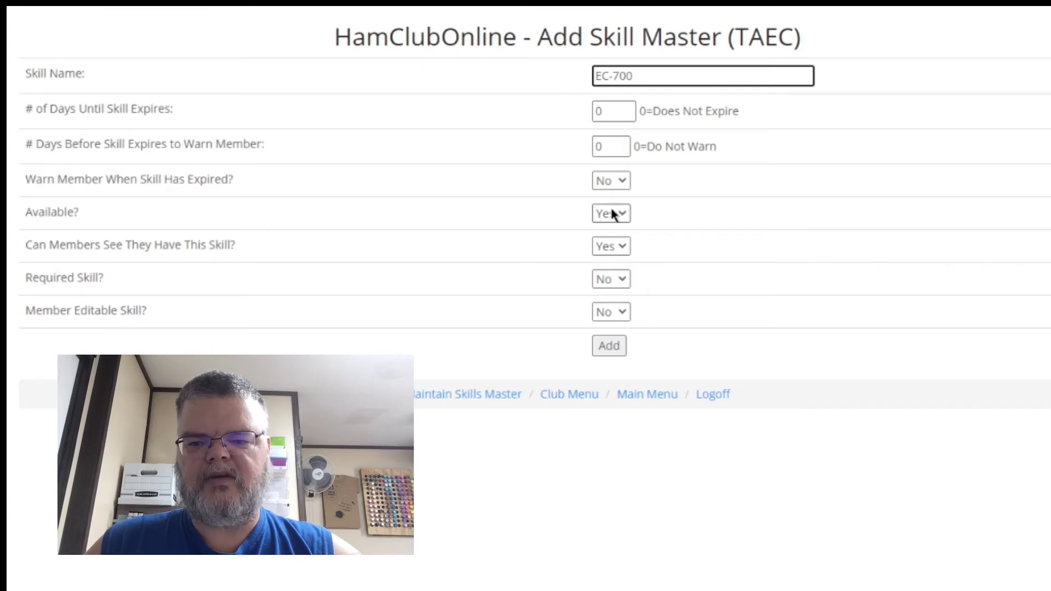
pyautogui.click(617, 279)
pyautogui.click(624, 305)
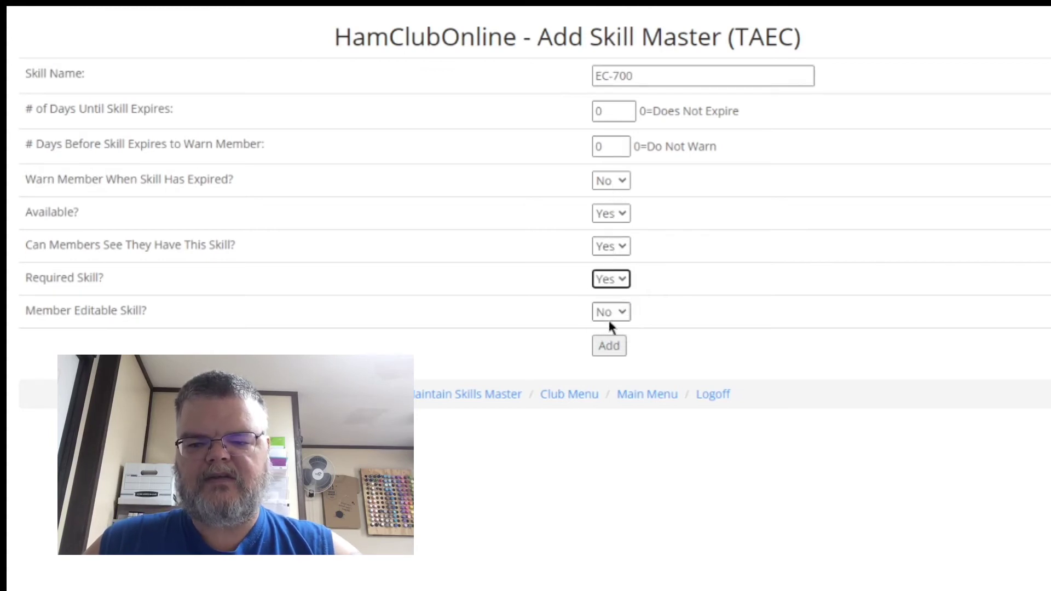
pyautogui.click(623, 347)
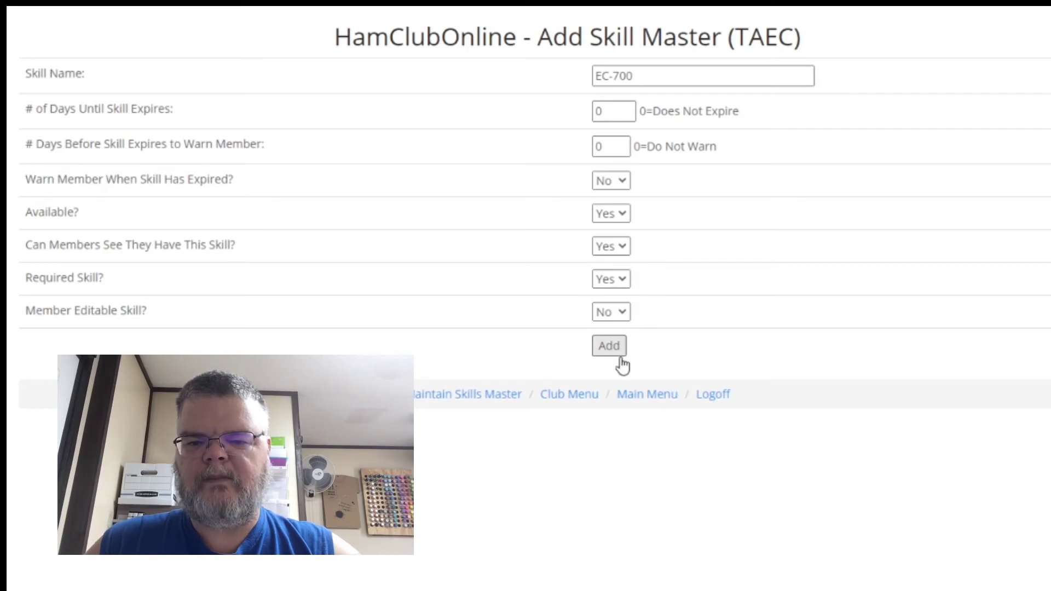
# Add a new skill named EC-800 to the Skills Master, marked as required.
pyautogui.click(68, 212)
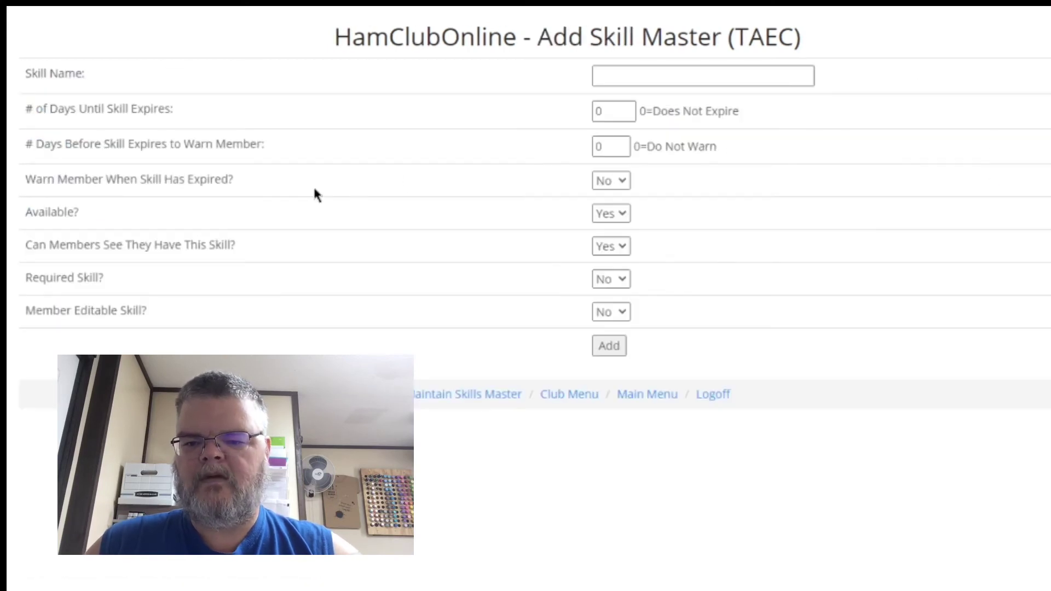
pyautogui.click(636, 75)
pyautogui.write('EC')
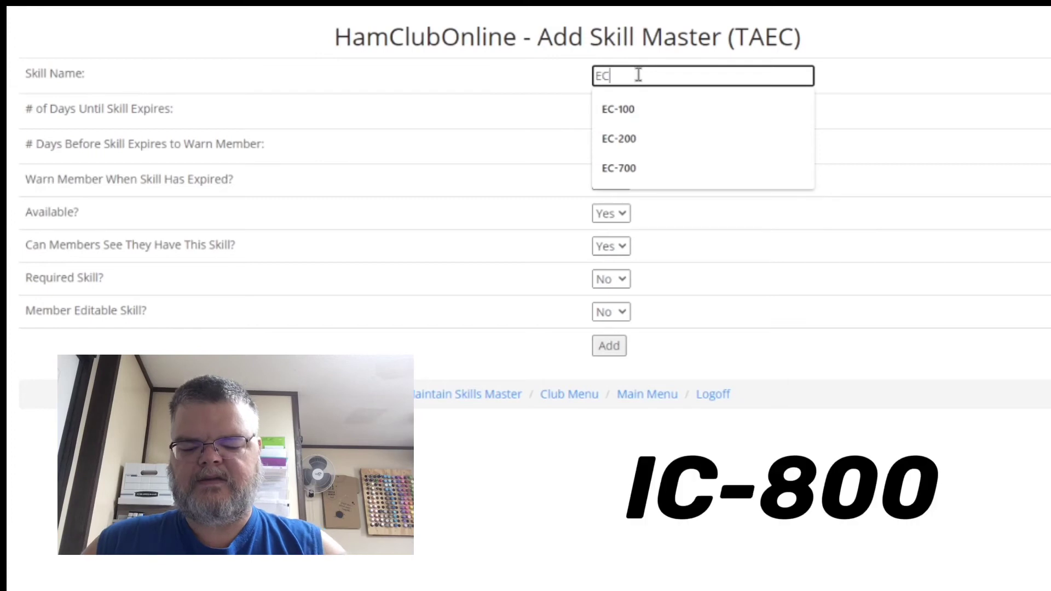
pyautogui.write('-800')
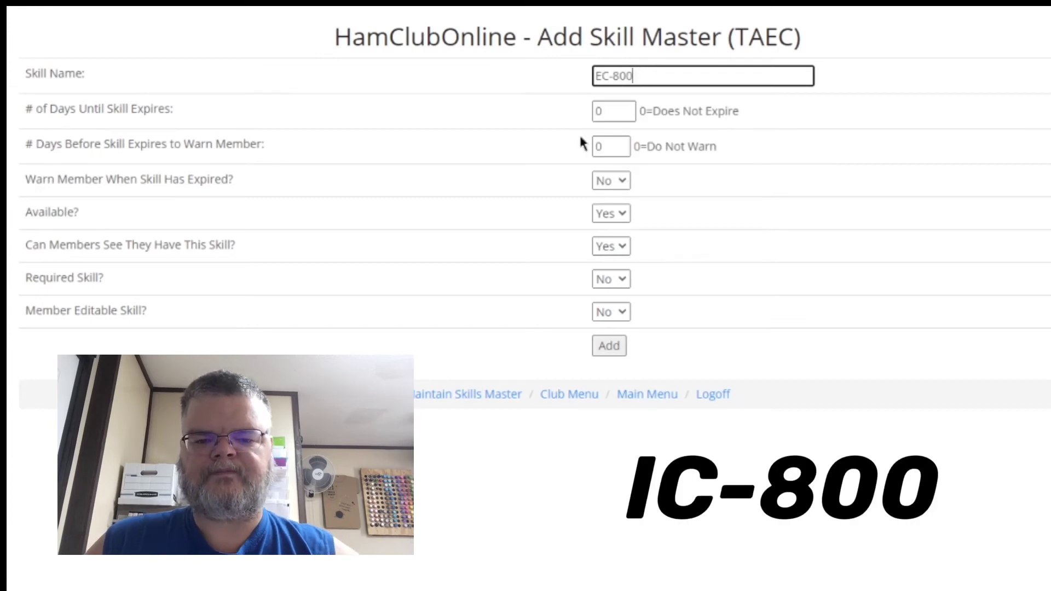
pyautogui.click(618, 280)
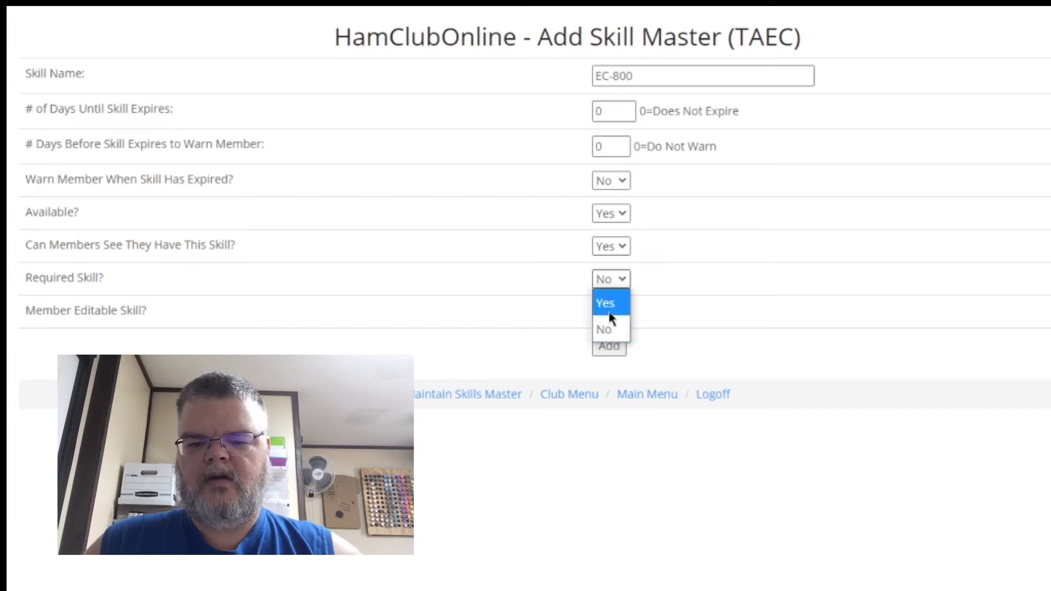
pyautogui.click(610, 306)
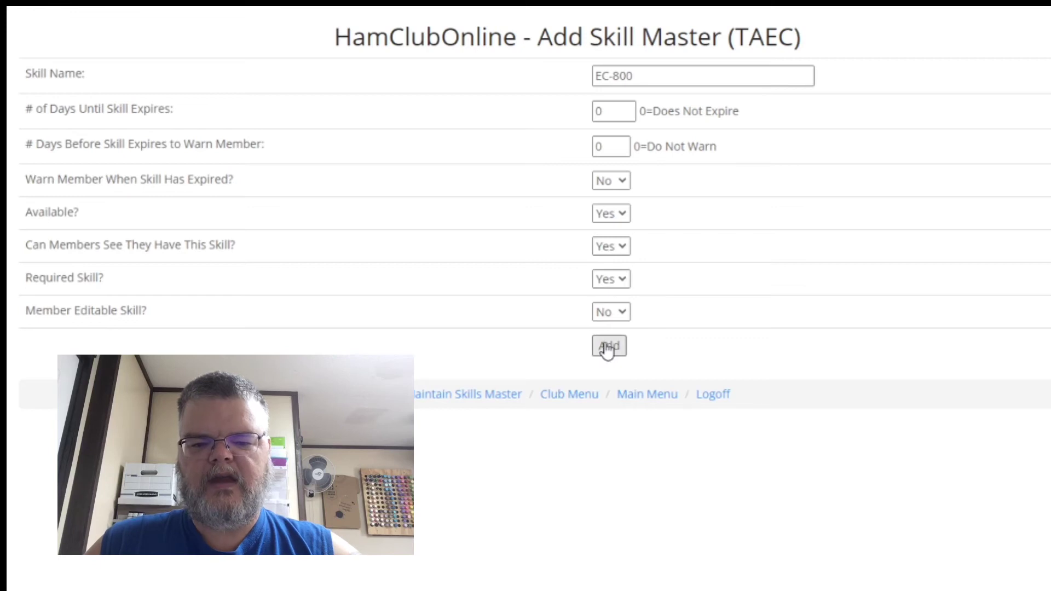
pyautogui.click(607, 347)
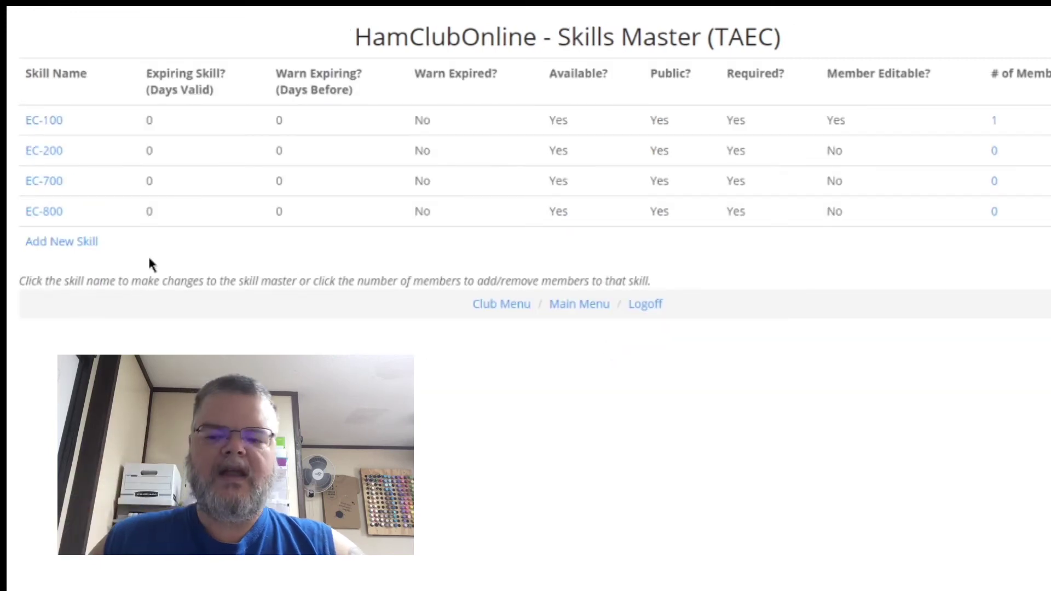
# Start a new skill named CPR that expires after 730 days and warns the member 60 days before.
pyautogui.click(82, 243)
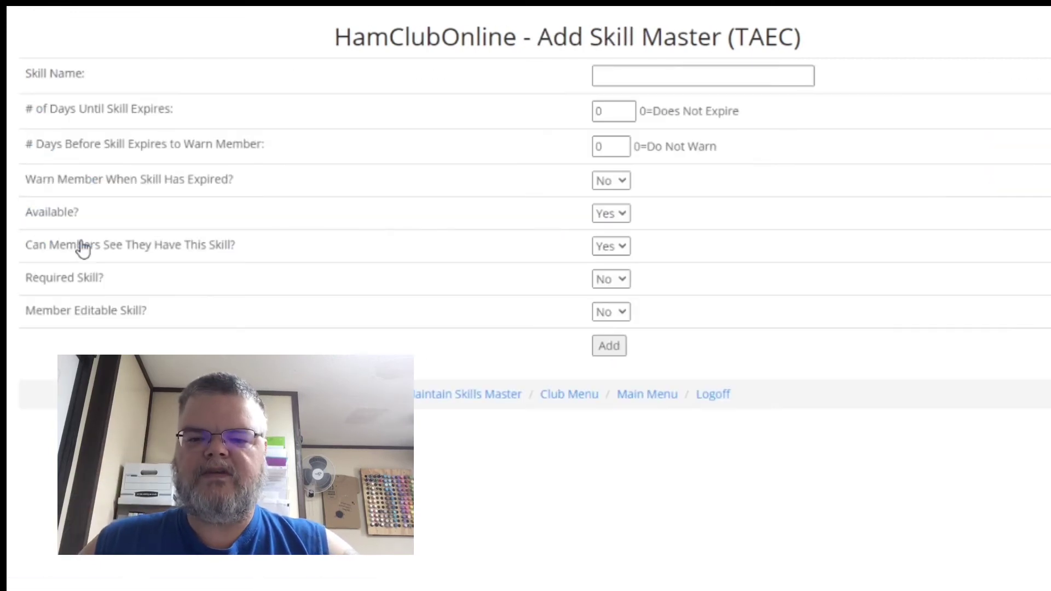
pyautogui.click(638, 82)
pyautogui.write('CPR')
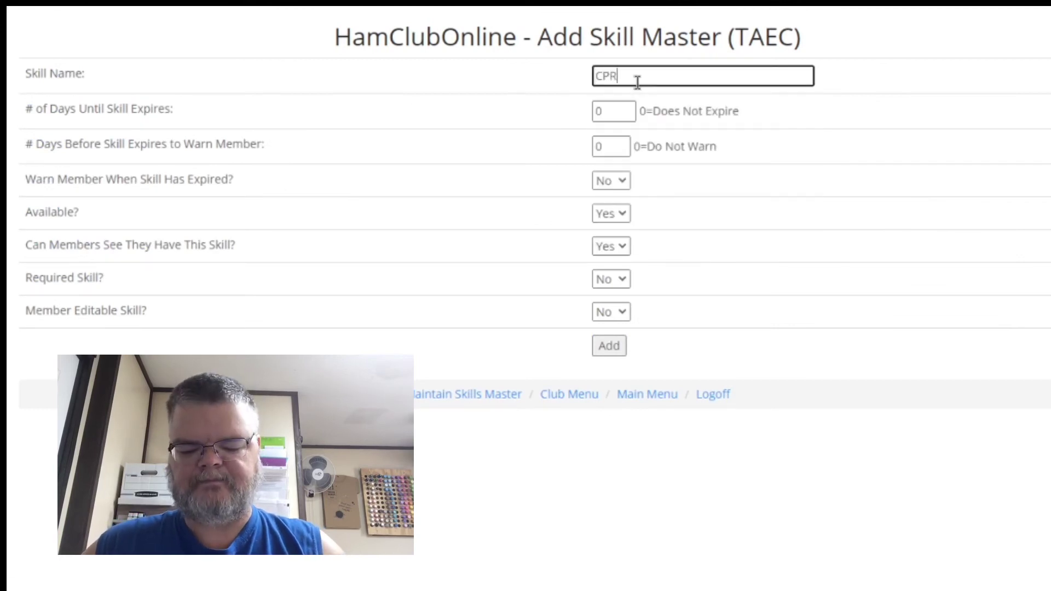
pyautogui.doubleClick(605, 112)
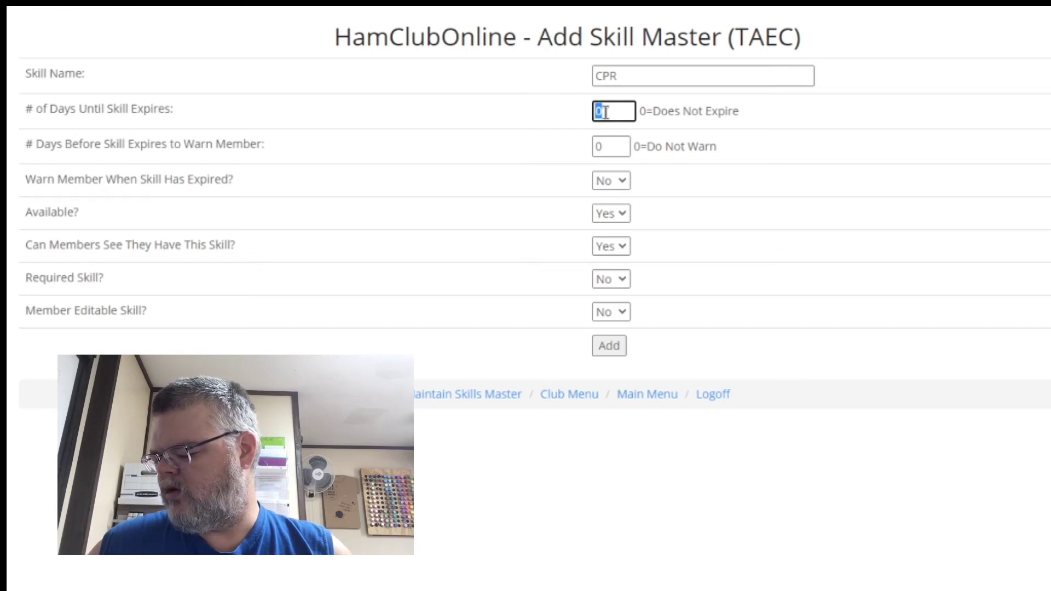
pyautogui.write('730')
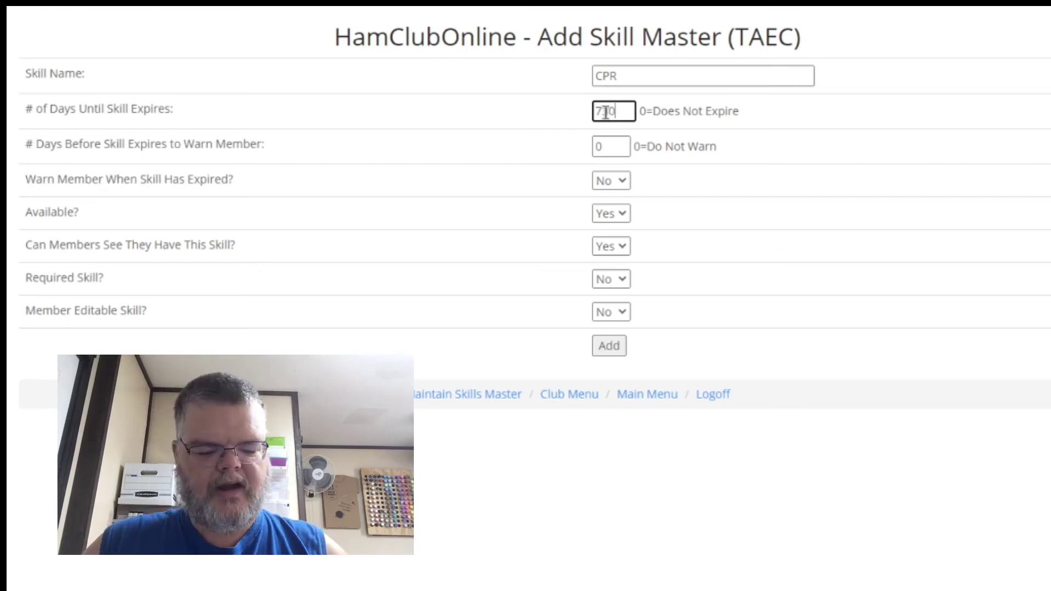
pyautogui.press('Tab')
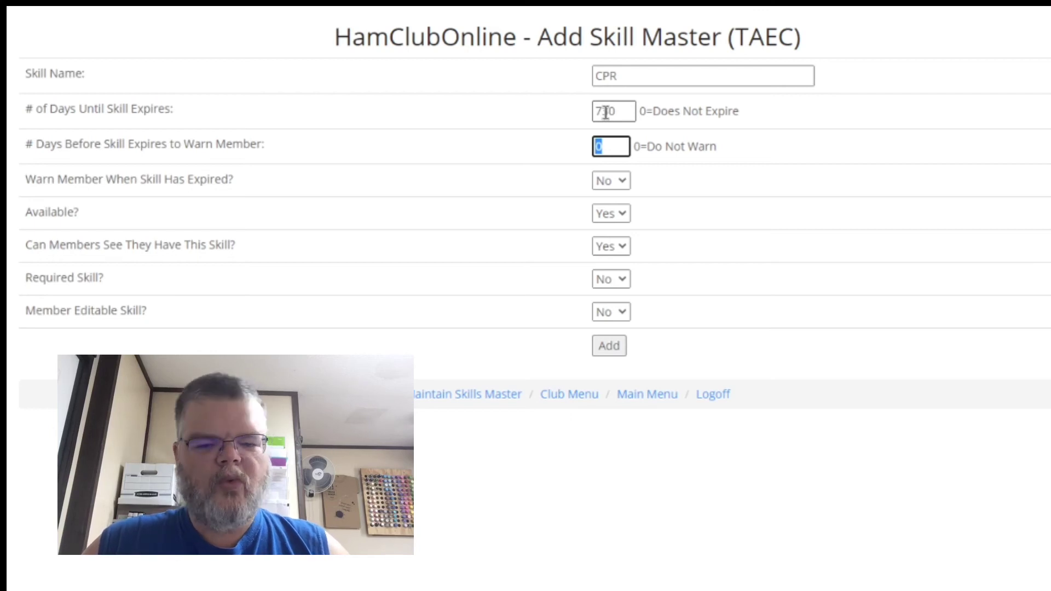
pyautogui.write('60')
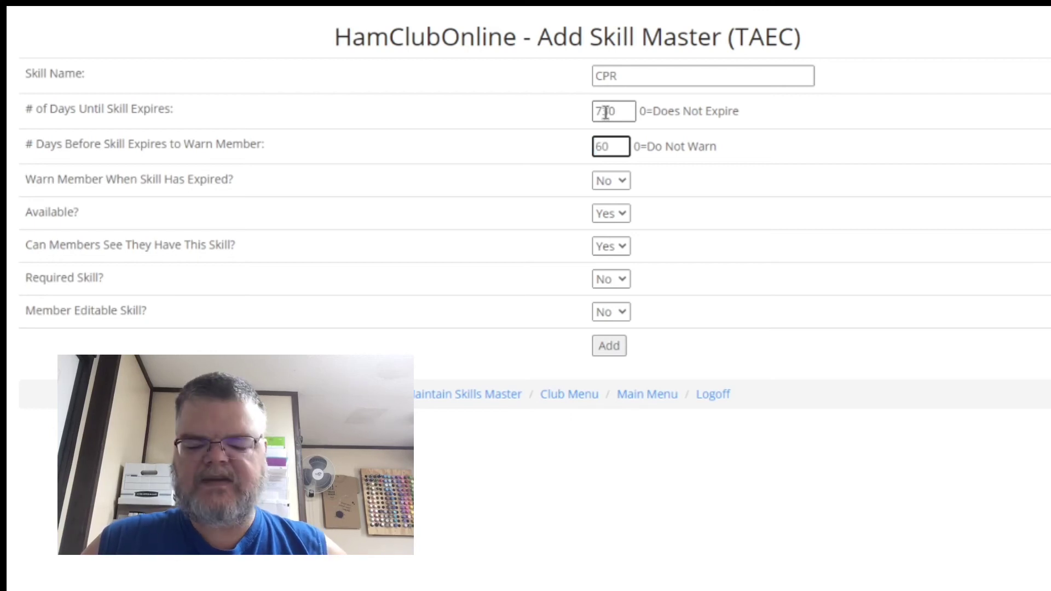
pyautogui.press('Tab')
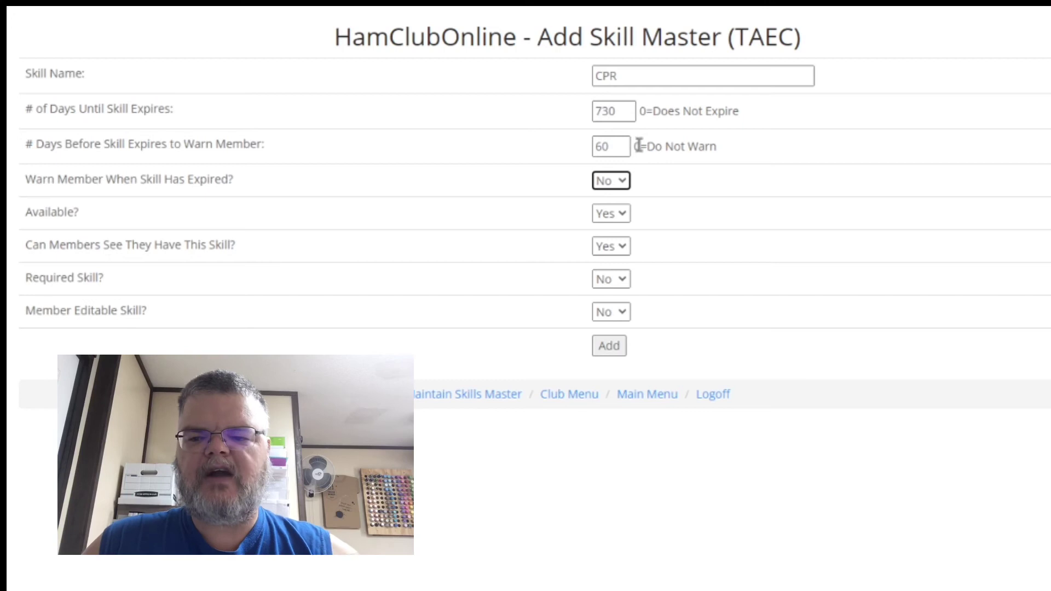
# Make the CPR skill warn members once expired and be member editable but not required, add it, and return to the club menu.
pyautogui.click(622, 184)
pyautogui.click(619, 204)
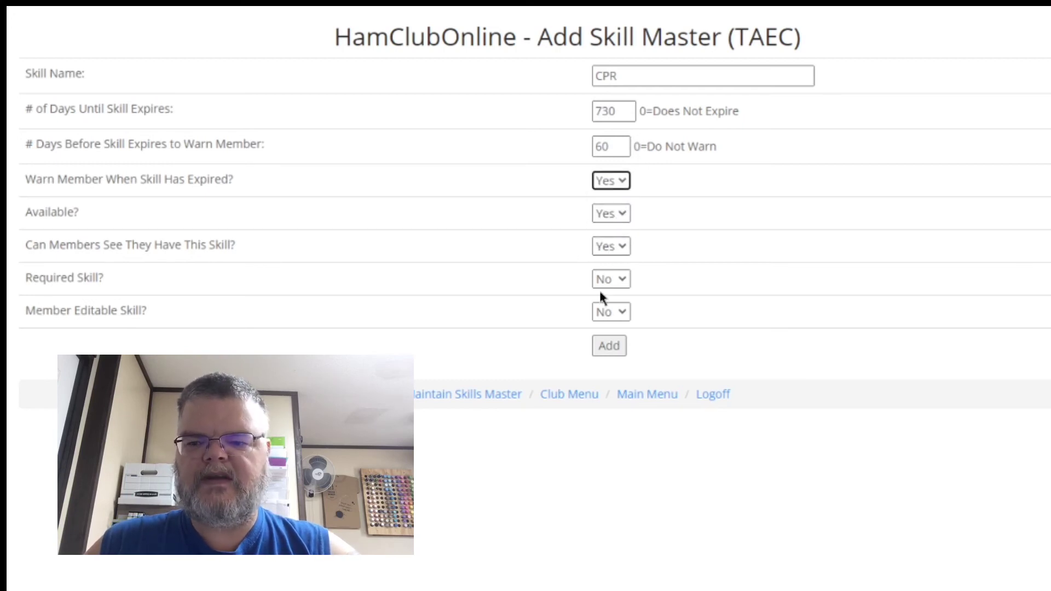
pyautogui.click(619, 282)
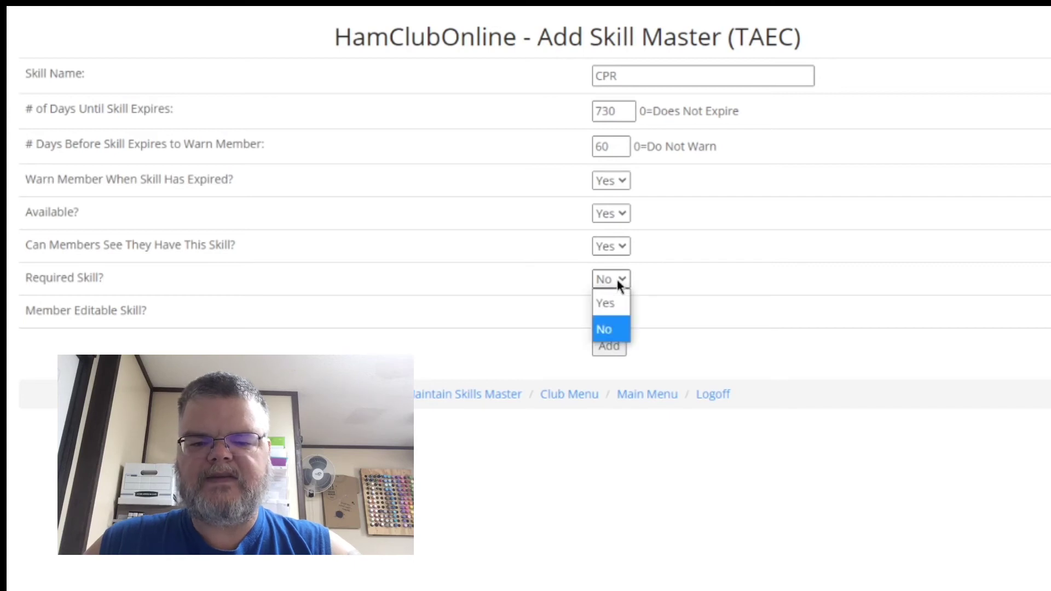
pyautogui.click(616, 280)
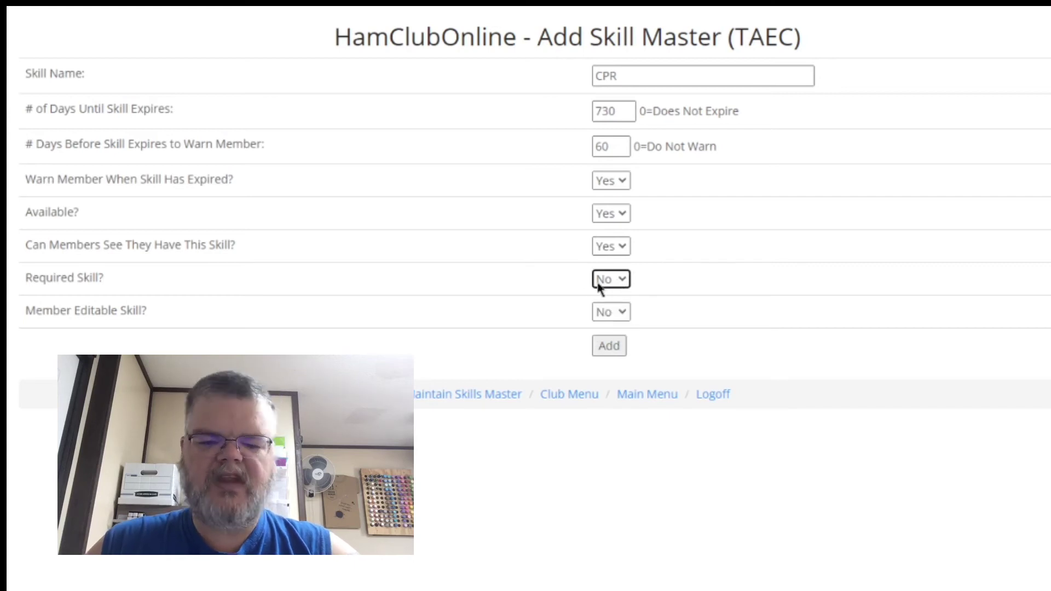
pyautogui.click(616, 310)
pyautogui.click(616, 334)
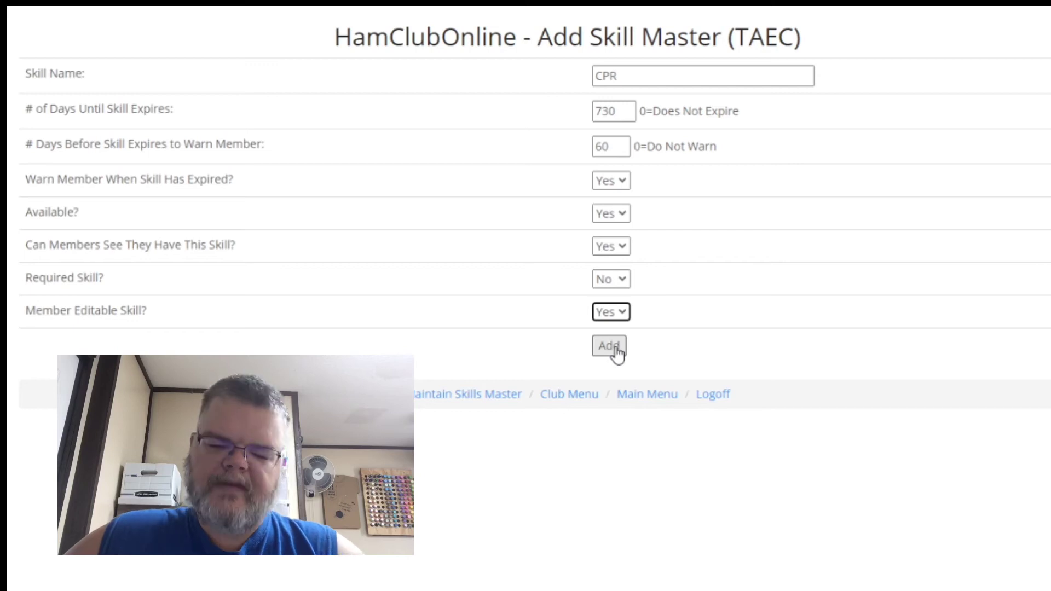
pyautogui.click(616, 349)
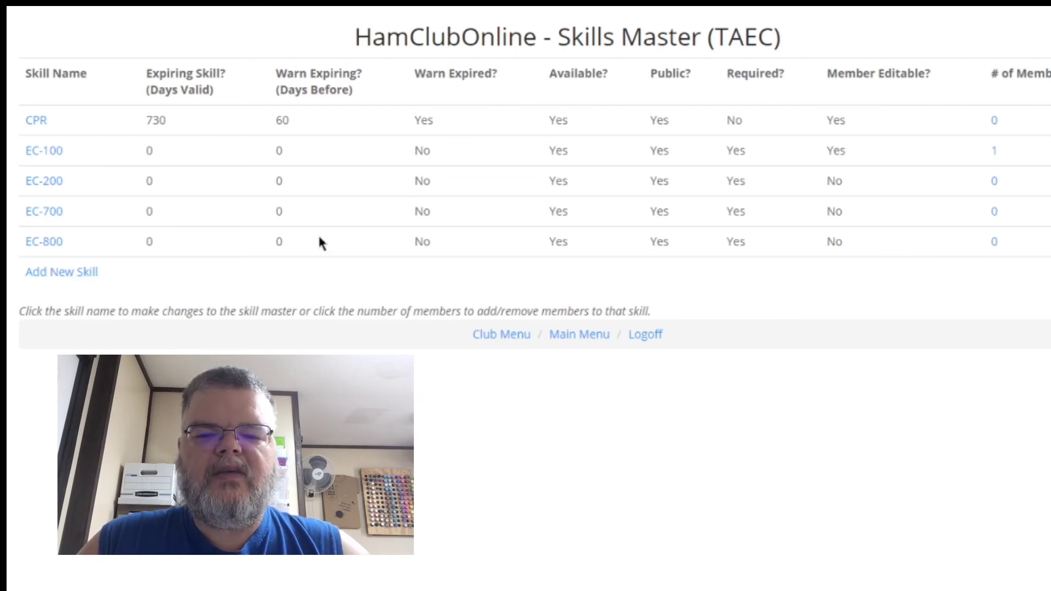
pyautogui.click(500, 337)
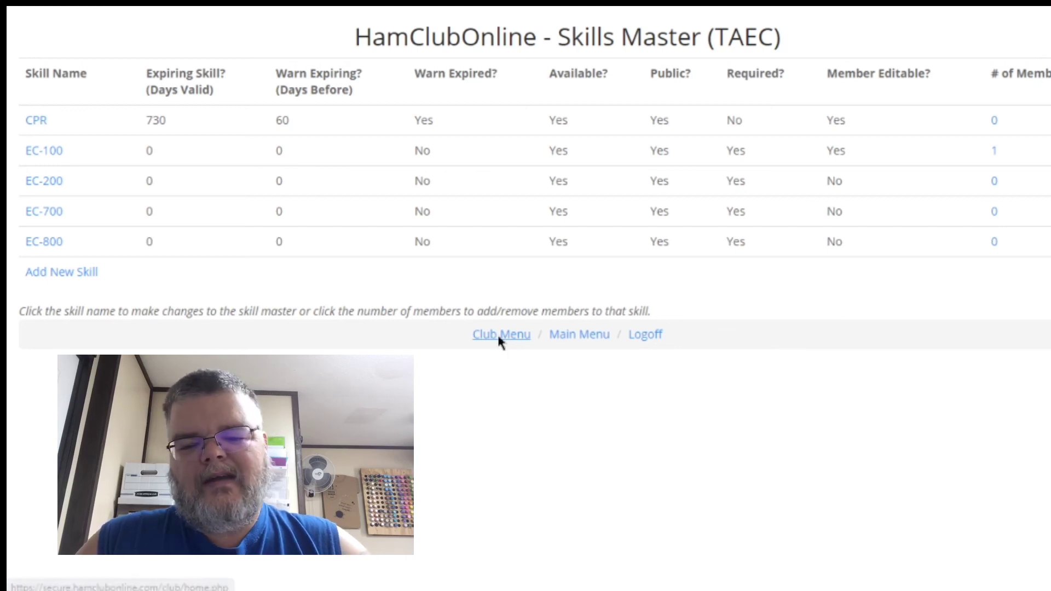